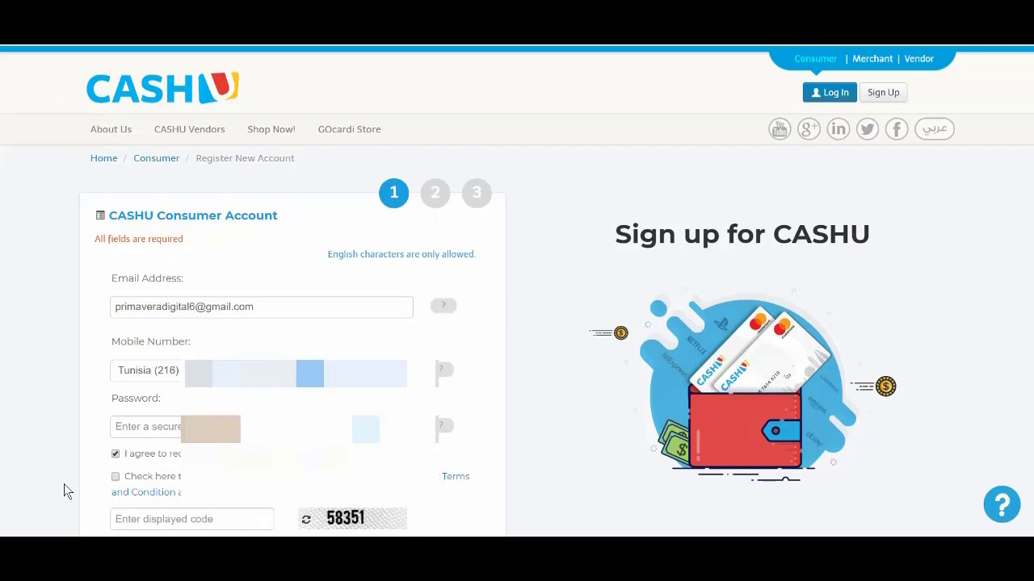
- Fill in the account password, agree to the terms, enter the displayed captcha code, and submit the sign-up form
left_click(140, 427)
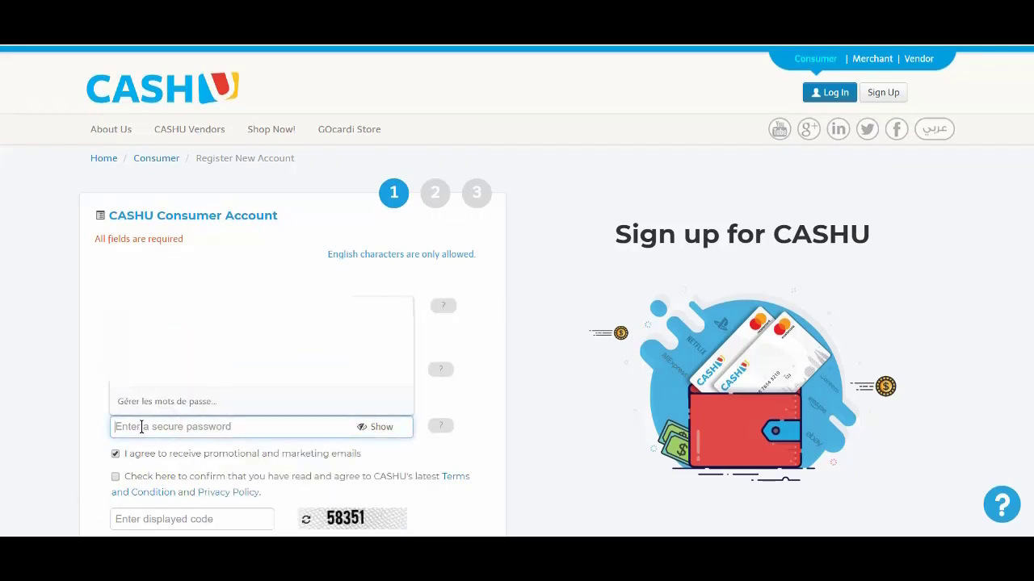
left_click(81, 406)
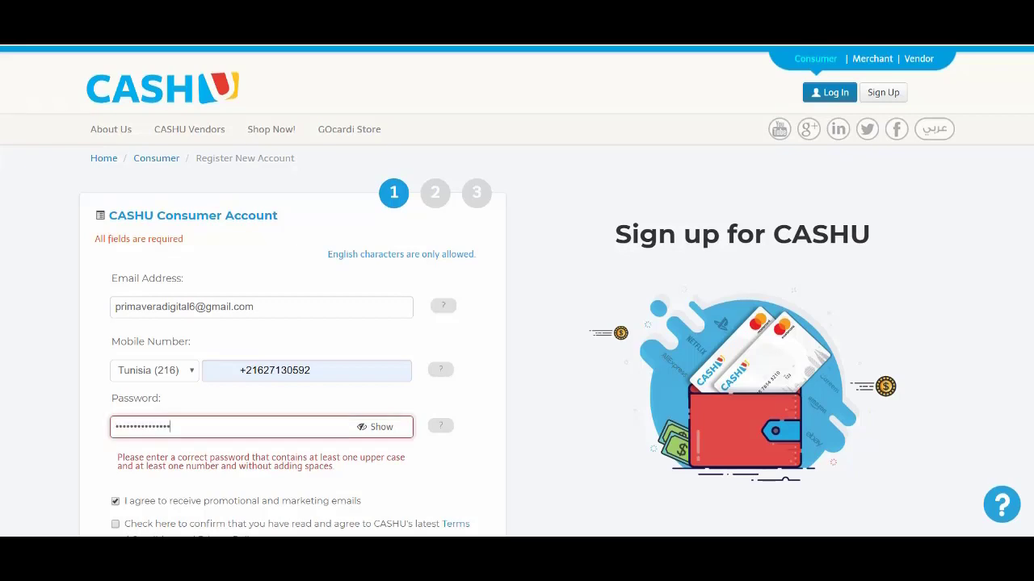
left_click_drag(1033, 294, 1033, 349)
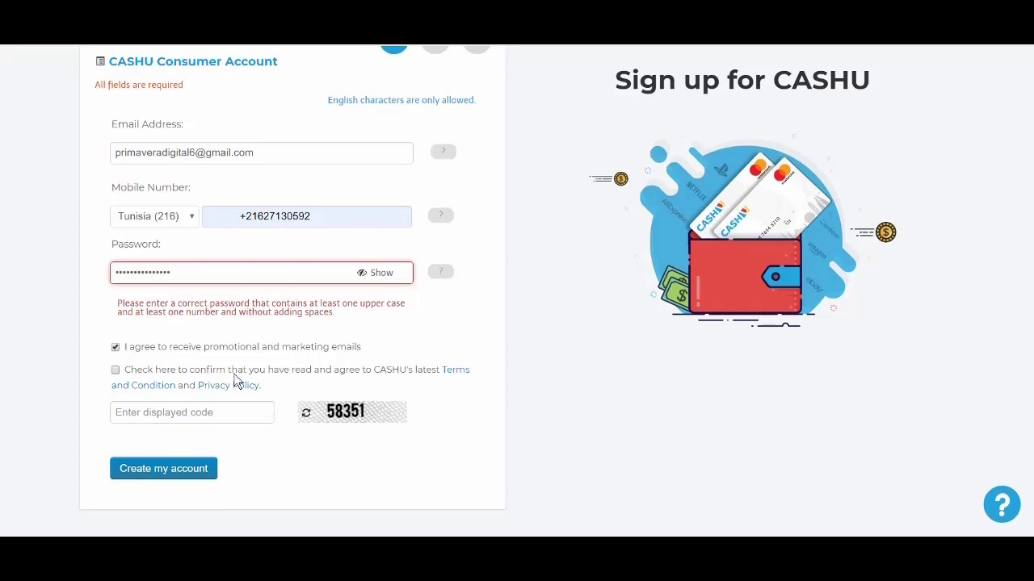
left_click(189, 371)
left_click(116, 331)
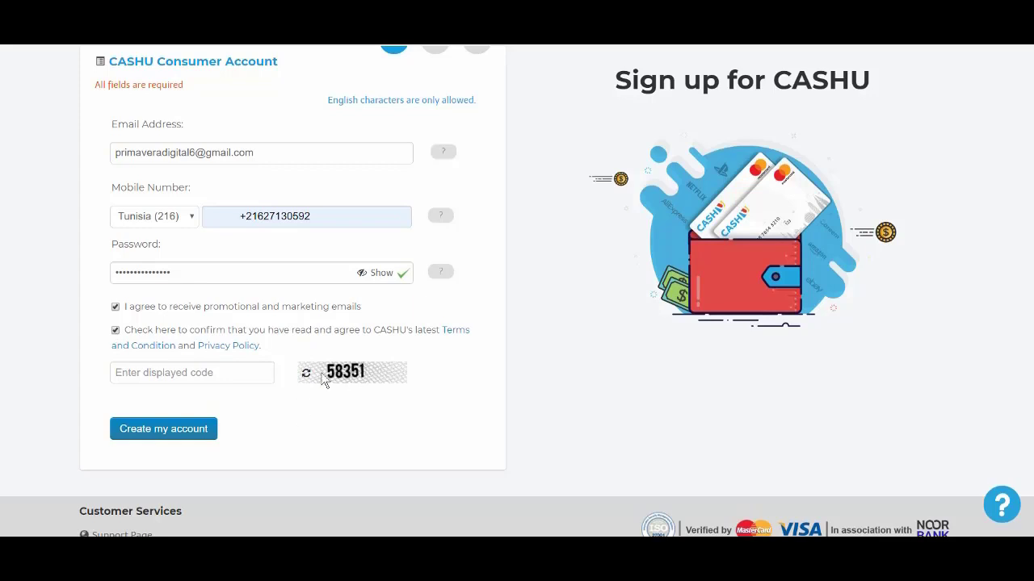
left_click(173, 371)
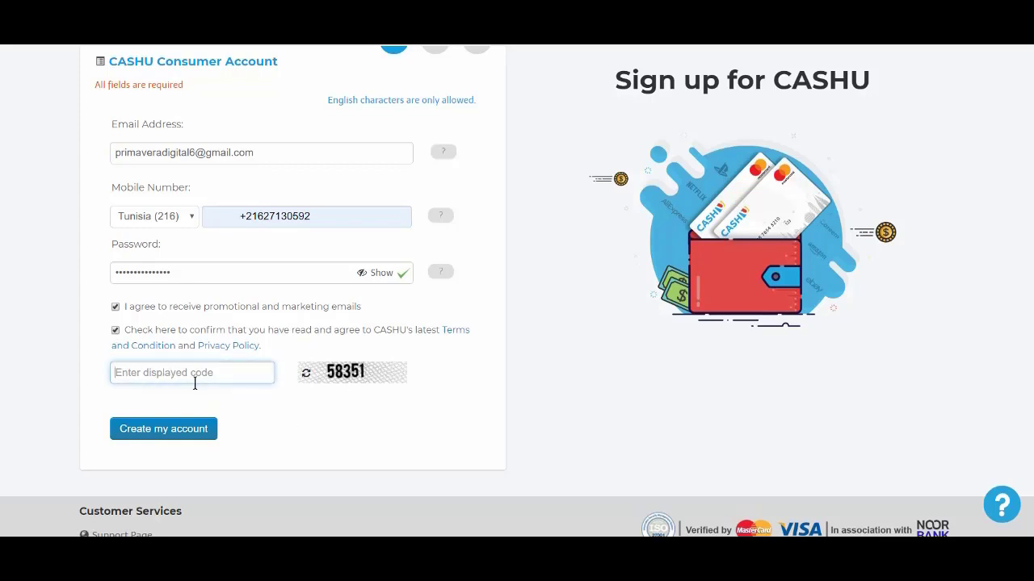
left_click(179, 430)
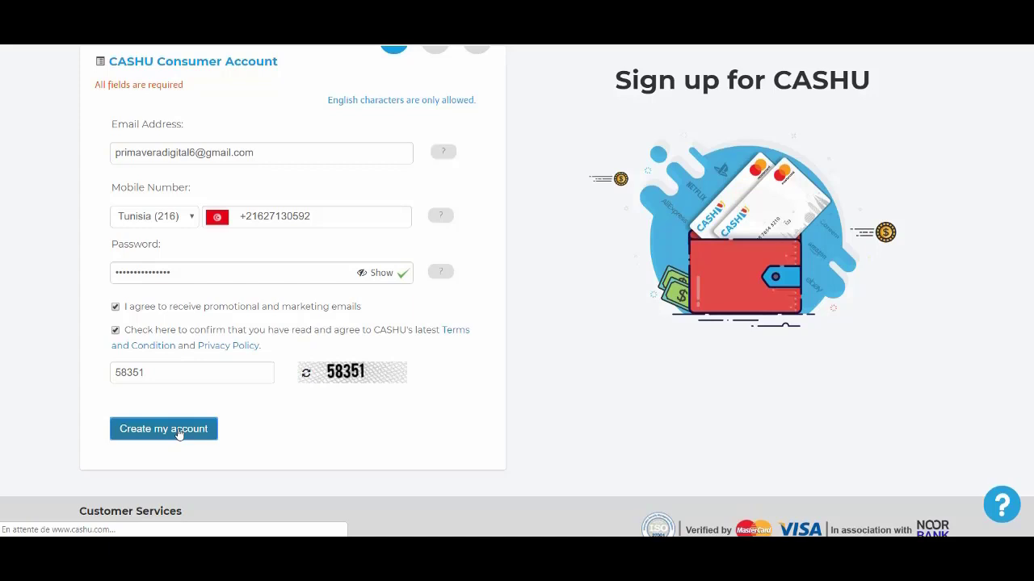
- Create the account and verify the mobile number with the SMS code received
left_click(180, 430)
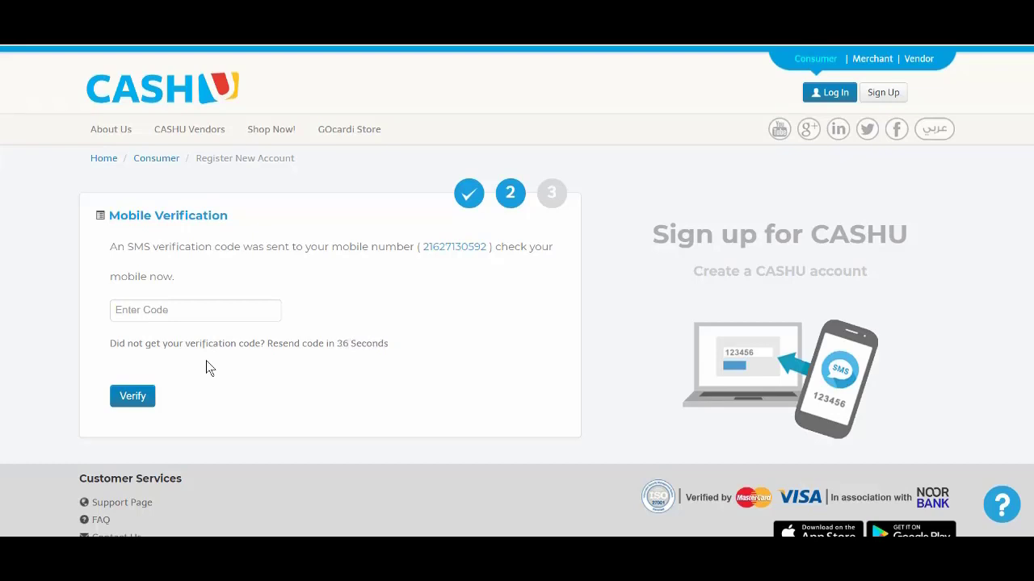
left_click(216, 318)
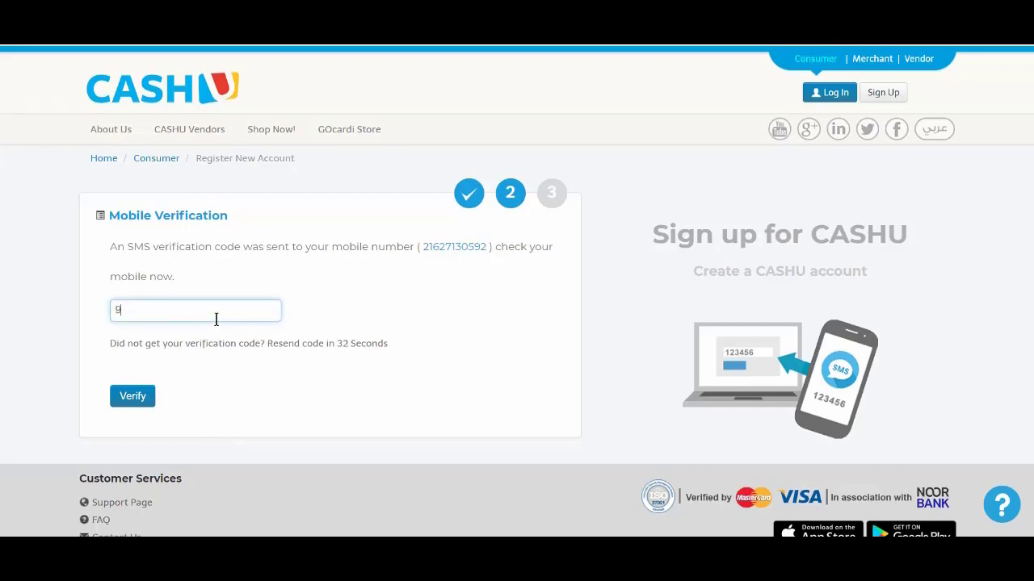
left_click(139, 399)
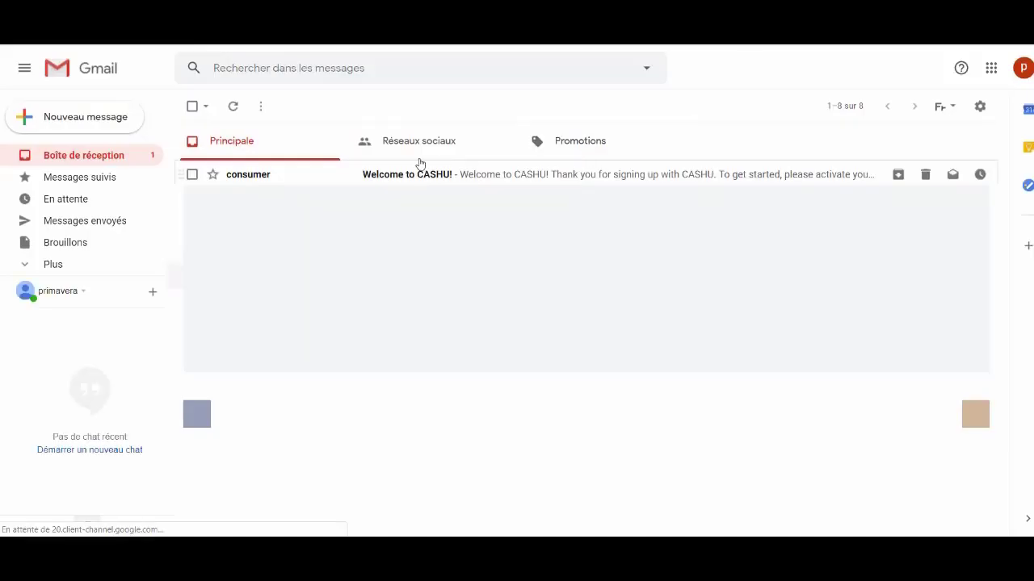
- Open the Welcome to CASHU e-mail and follow its account activation link
left_click(496, 178)
scroll(705, 293, "down", 3)
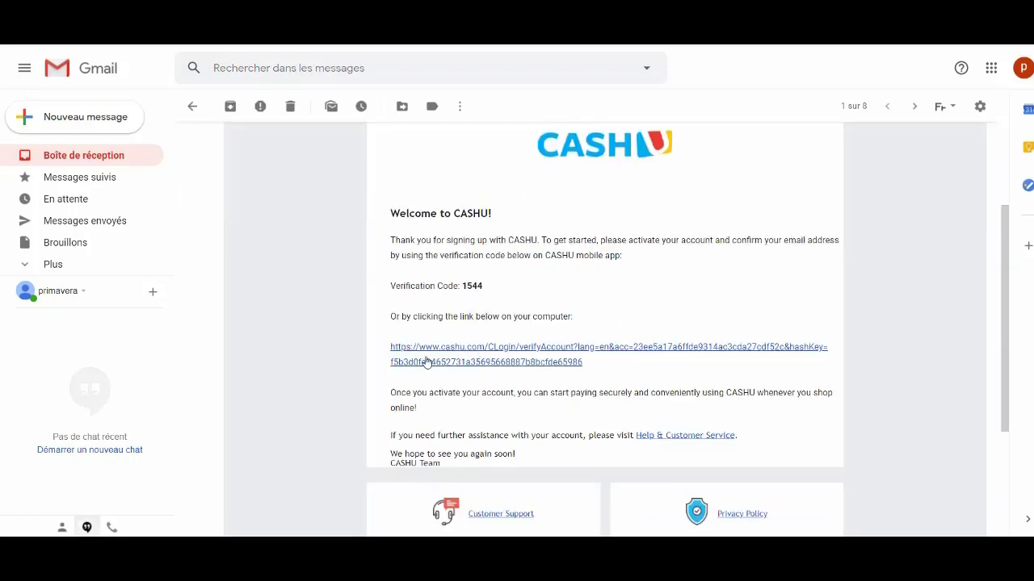
left_click(529, 351)
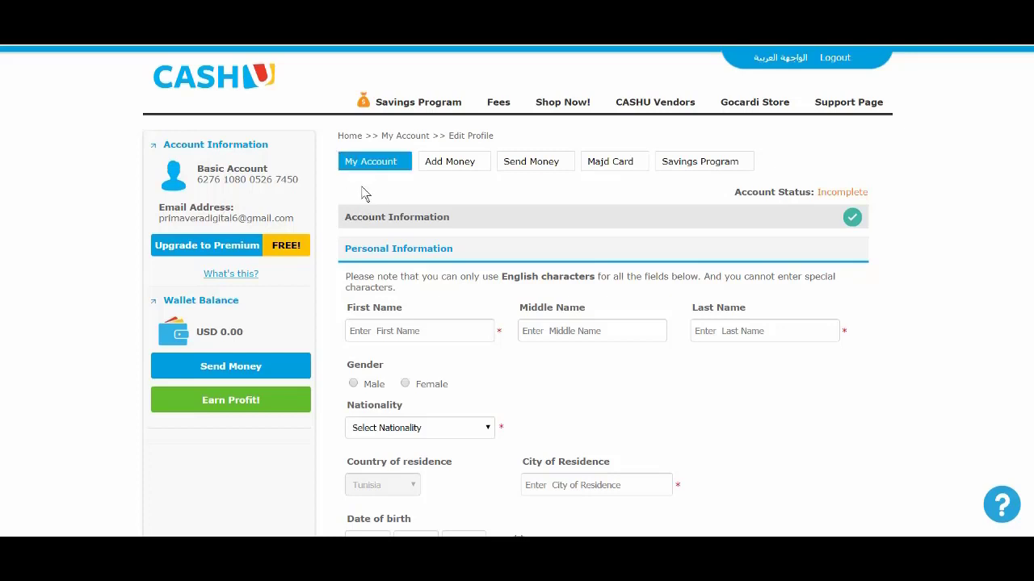
- Expand Account Information and confirm the account details to continue
left_click(399, 221)
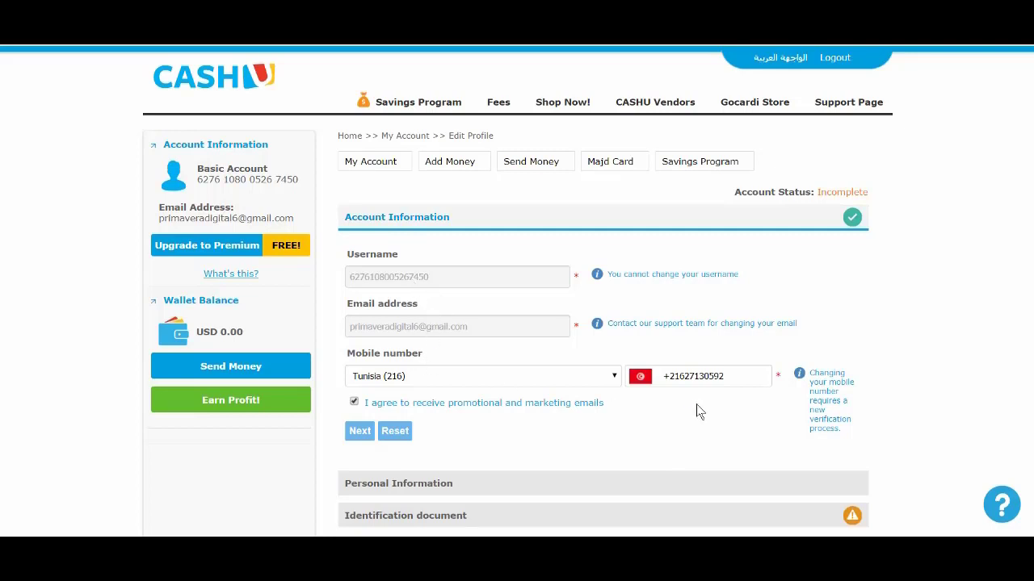
scroll(1031, 327, "down", 1)
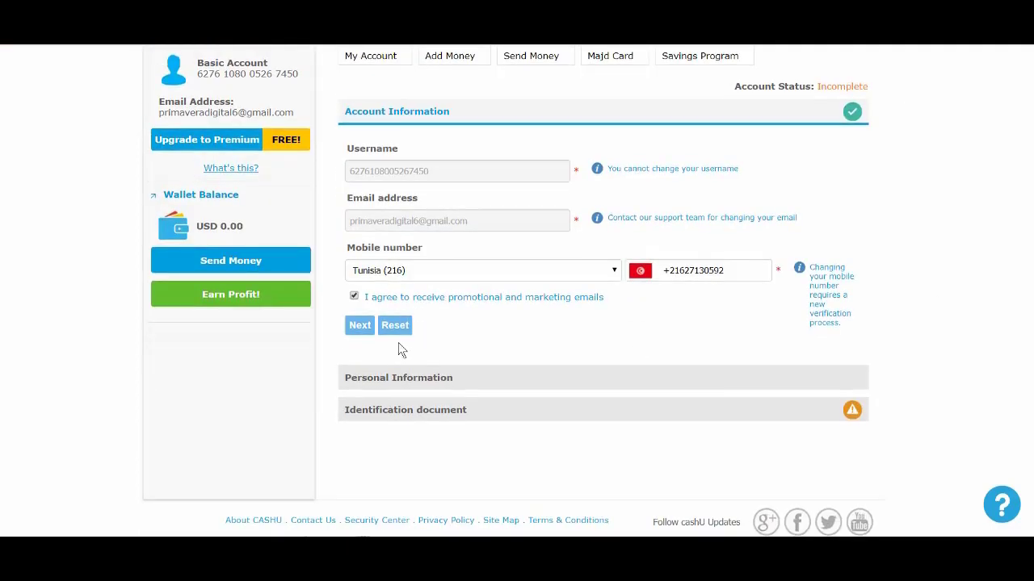
left_click(370, 327)
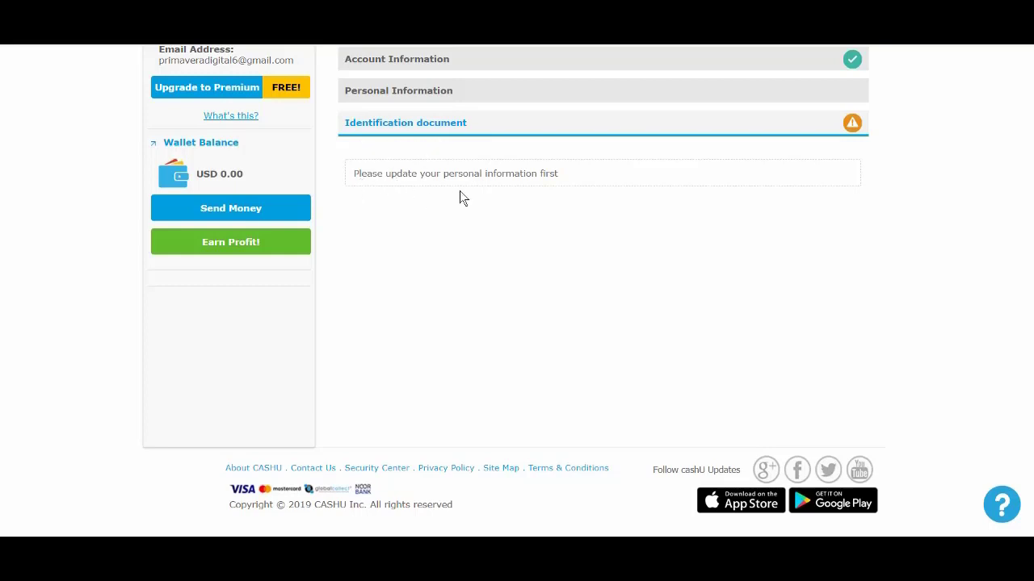
left_click(441, 99)
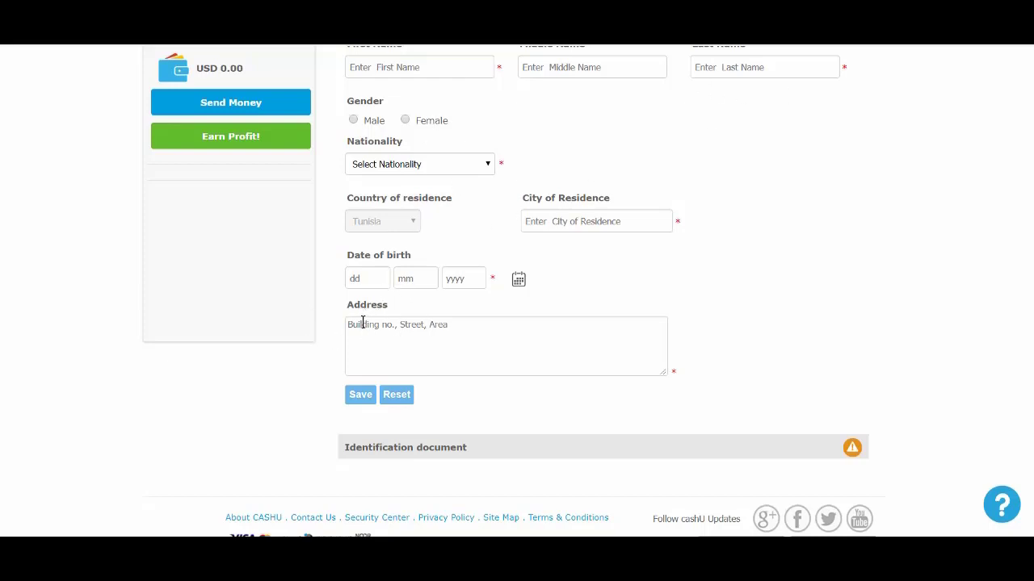
left_click(412, 450)
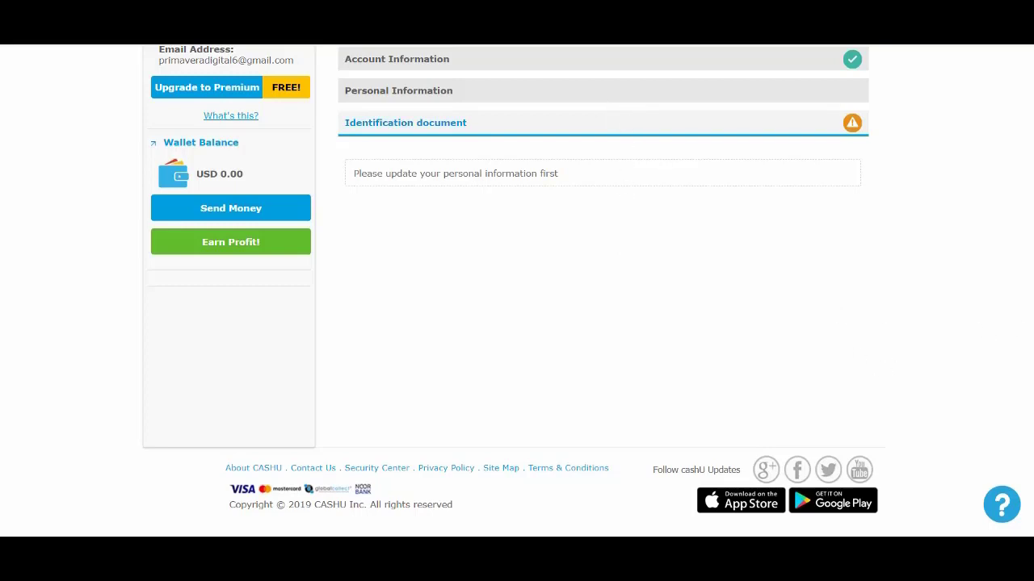
scroll(514, 291, "up", 1)
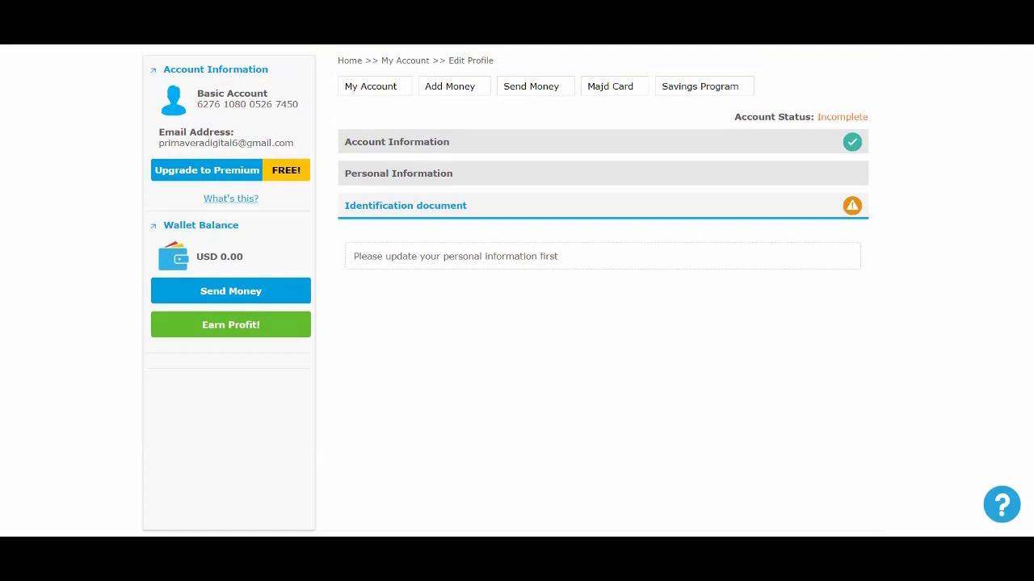
scroll(711, 331, "up", 1)
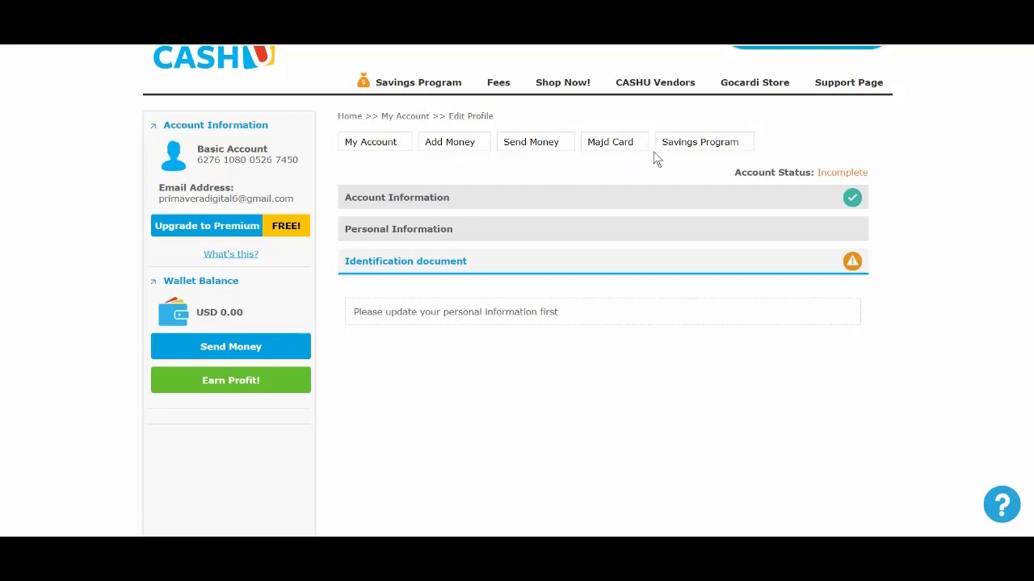
scroll(1029, 206, "up", 1)
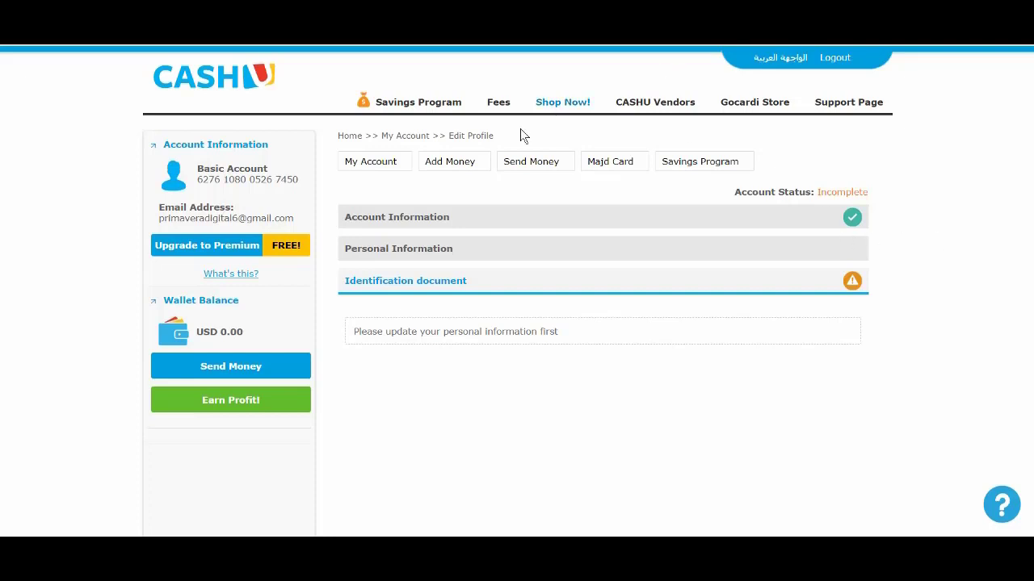
- Try Add Money, dismiss the update-your-profile alert, and expand the Personal Information section
left_click(474, 164)
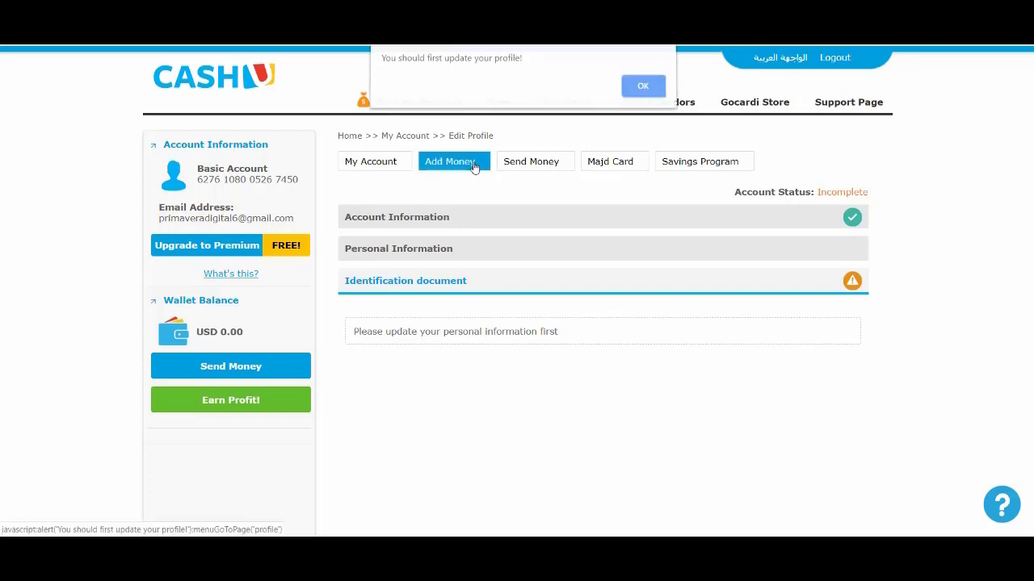
left_click(641, 86)
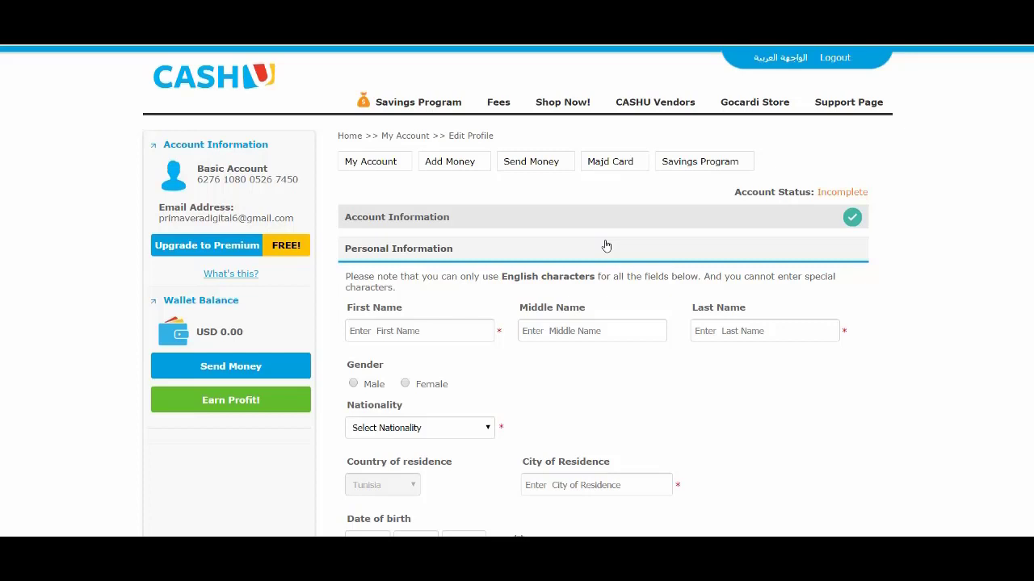
left_click(605, 245)
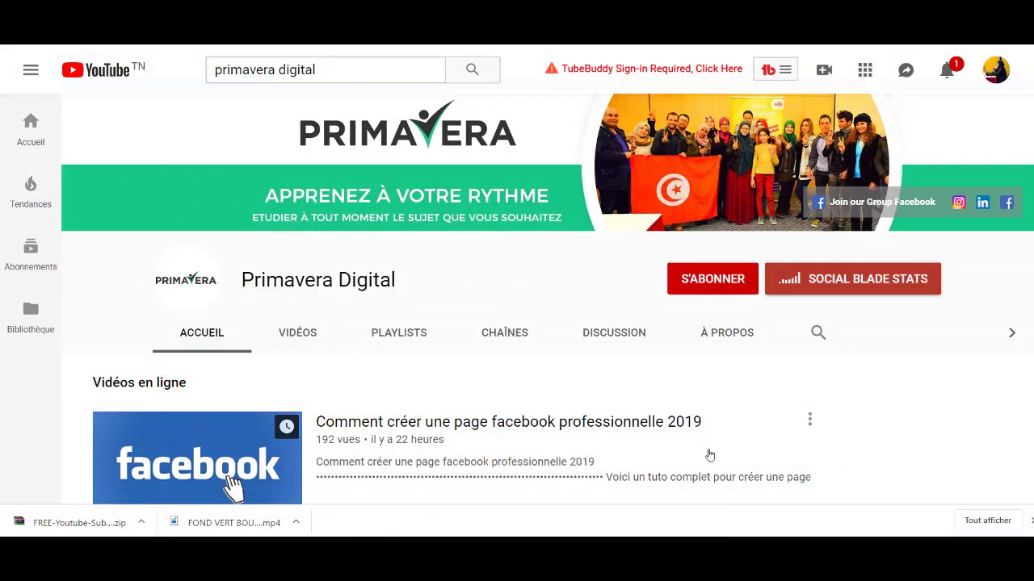
- Subscribe to Primavera Digital with all notifications on, then follow the 'Join our Group Facebook' link
left_click(710, 281)
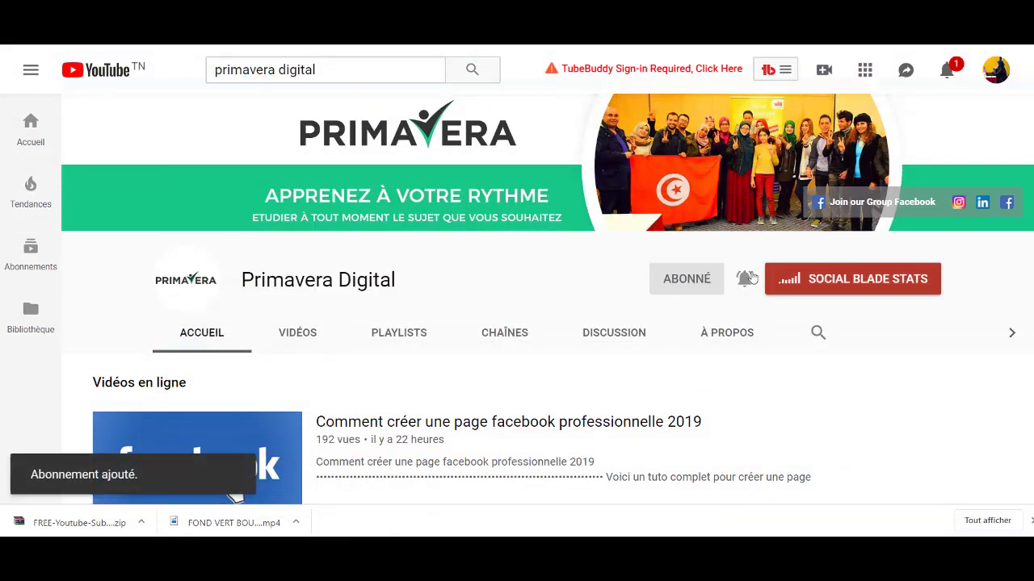
left_click(744, 279)
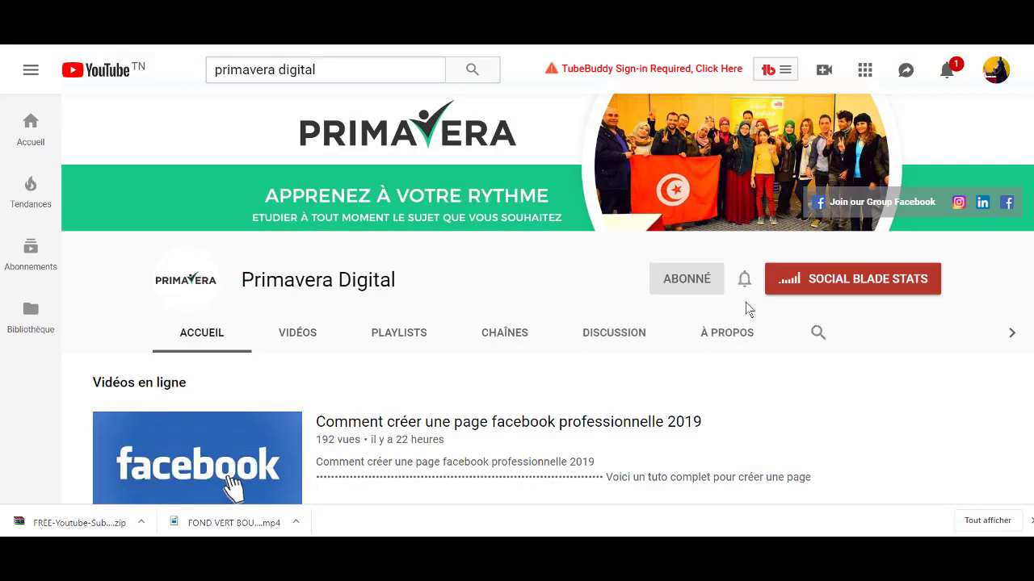
left_click(744, 278)
left_click(846, 203)
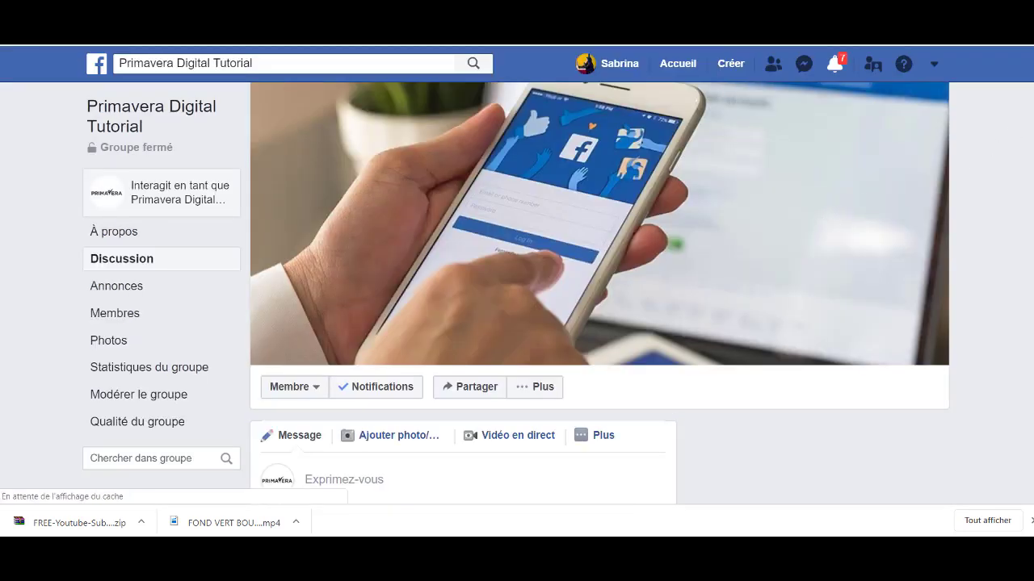
- Scroll through the Primavera Digital Tutorial group's feed and back up to the cover photo
scroll(517, 290, "down", 10)
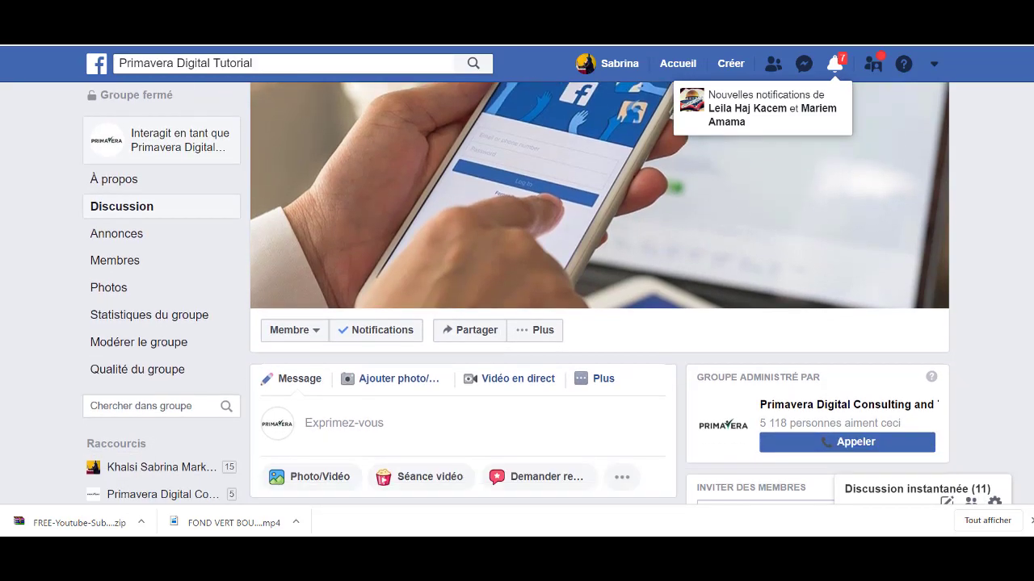
scroll(463, 291, "down", 12)
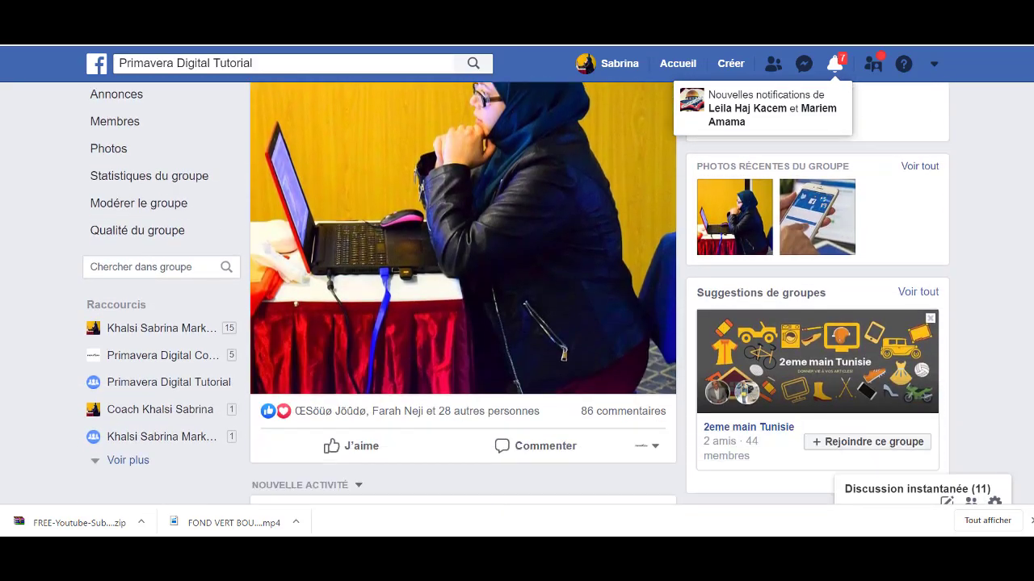
scroll(463, 290, "down", 8)
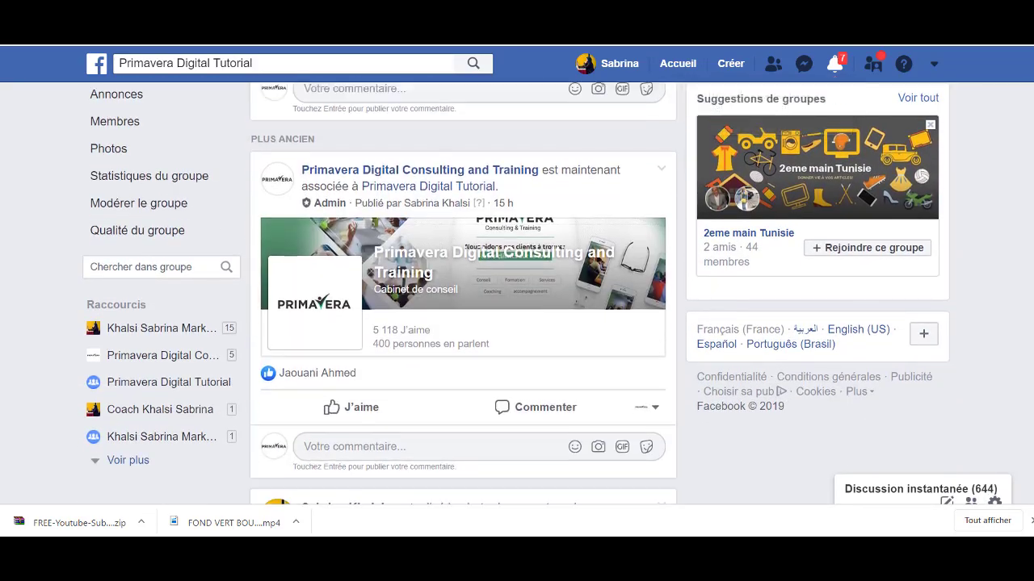
scroll(463, 291, "up", 12)
scroll(463, 291, "up", 10)
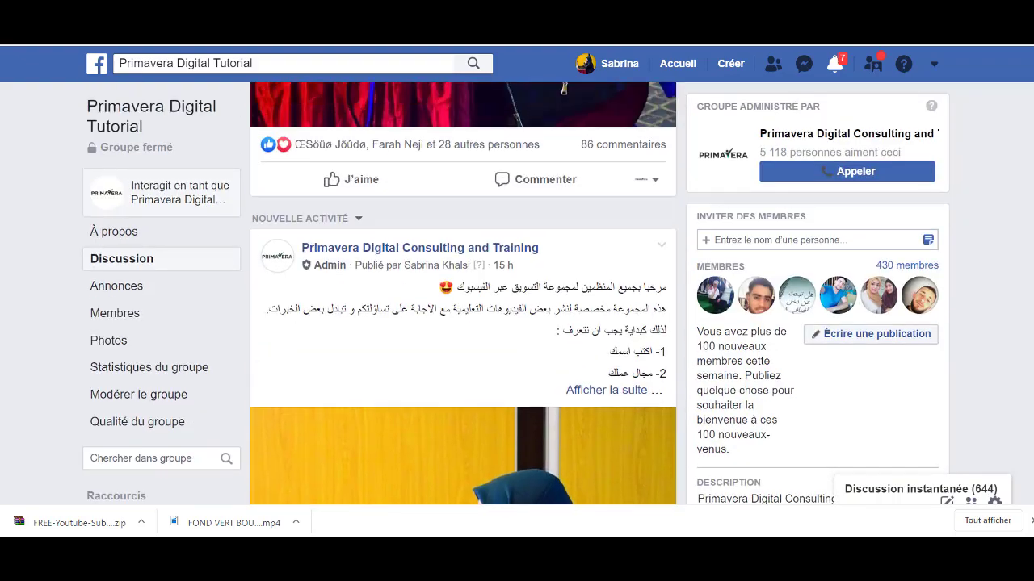
scroll(517, 291, "up", 2)
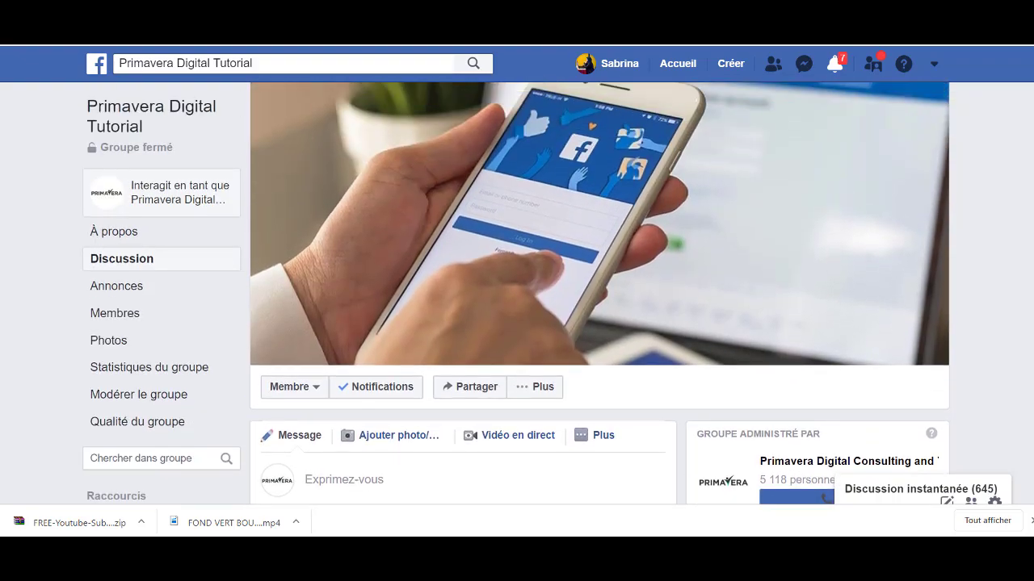